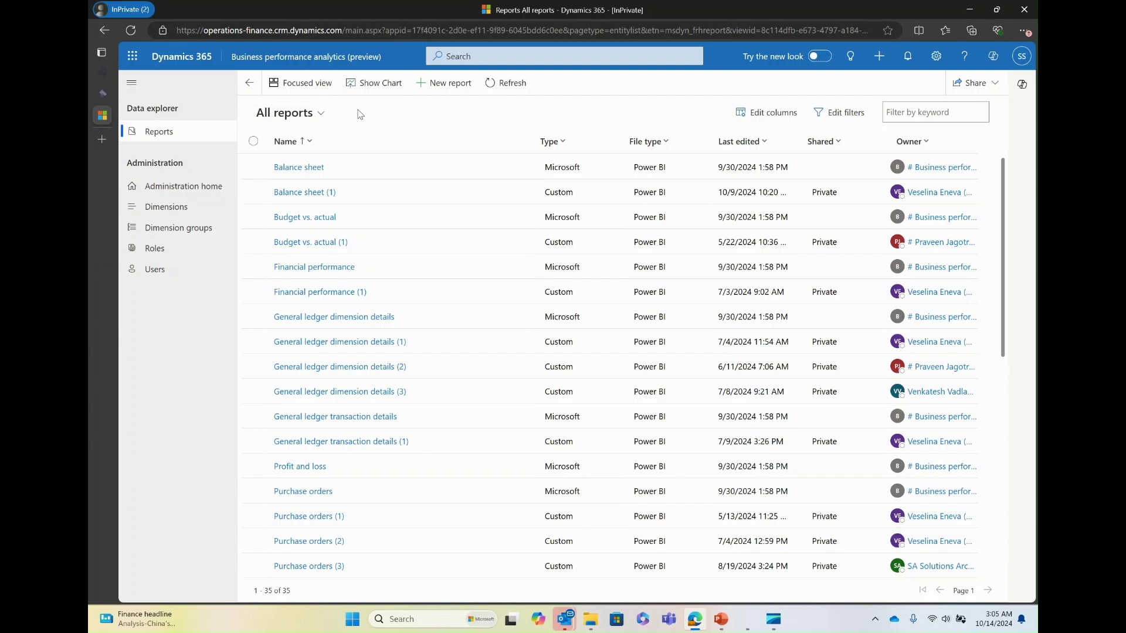
Switch the reports list from All reports to the Microsoft reports view.
{"action": "left_click", "coordinate": [324, 115]}
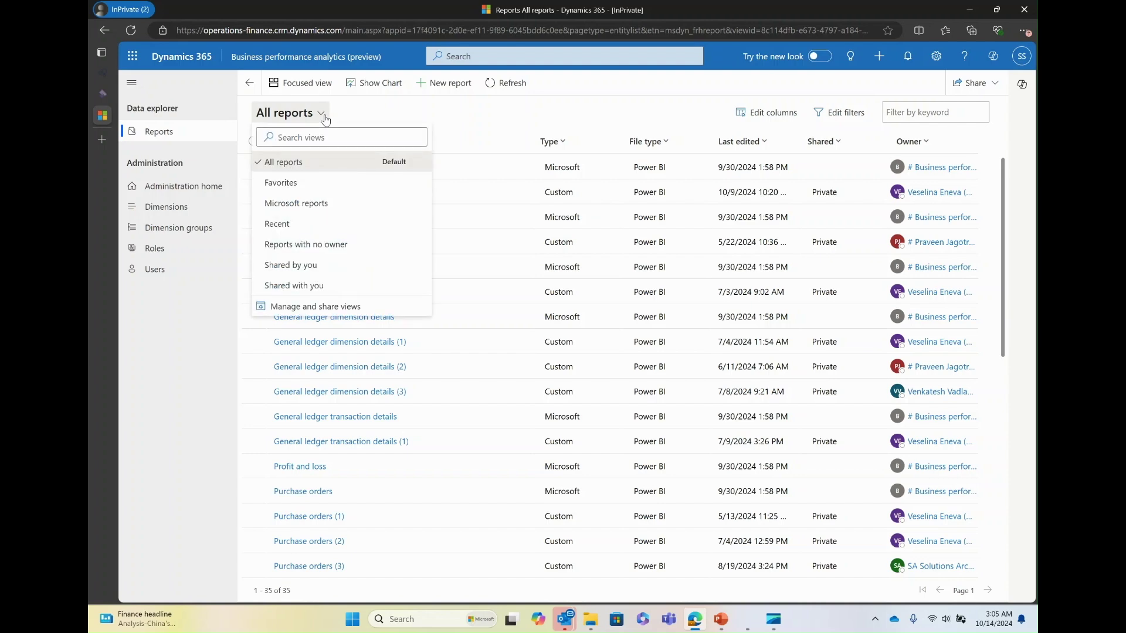
{"action": "left_click", "coordinate": [319, 206]}
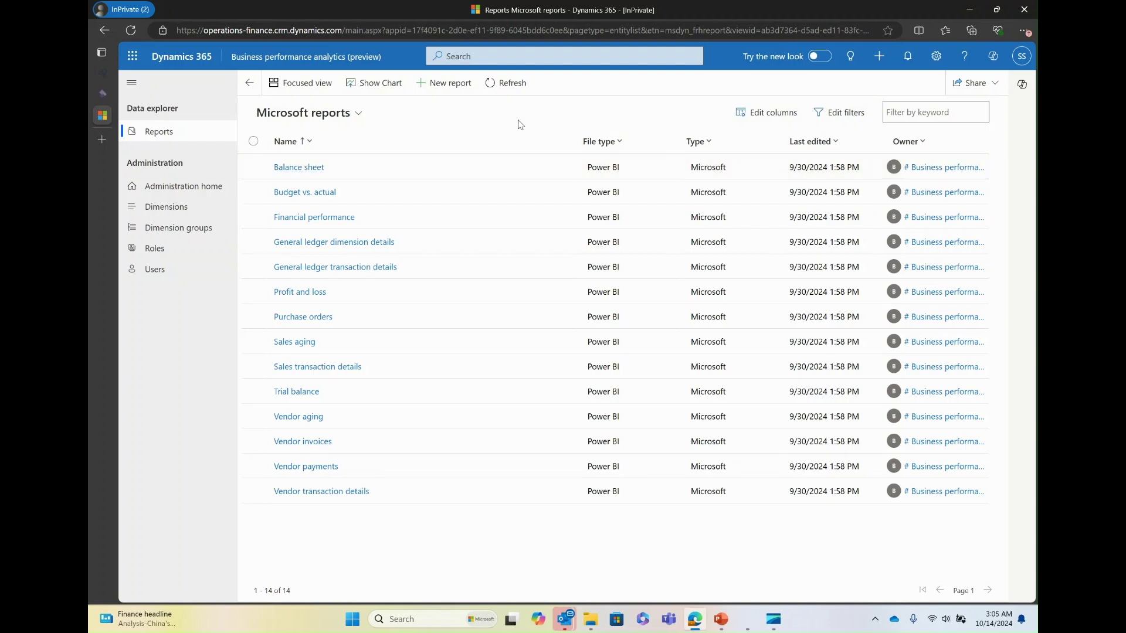
{"action": "left_click", "coordinate": [298, 170]}
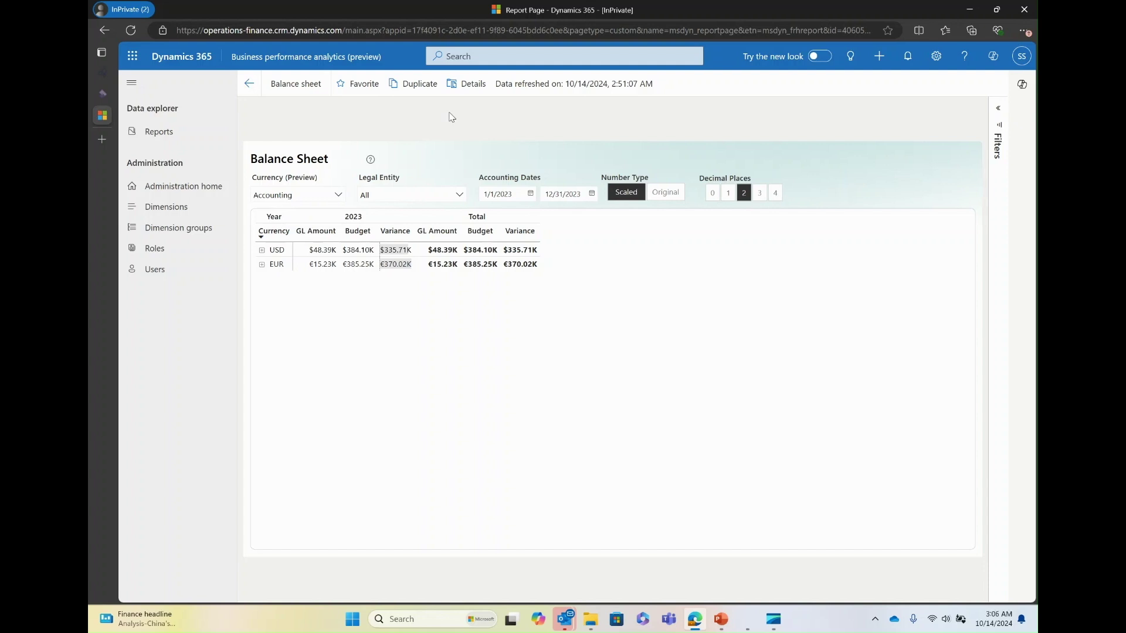
Duplicate the Balance sheet as Balance sheet (2) and review its sharing permission levels.
{"action": "left_click", "coordinate": [405, 92]}
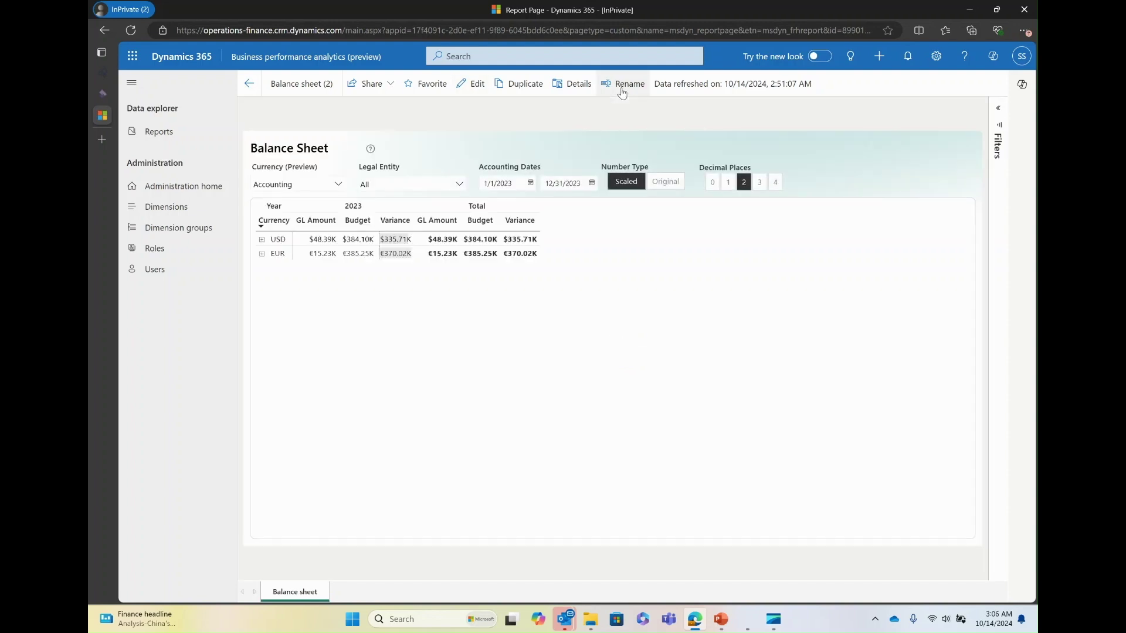
{"action": "left_click", "coordinate": [389, 84]}
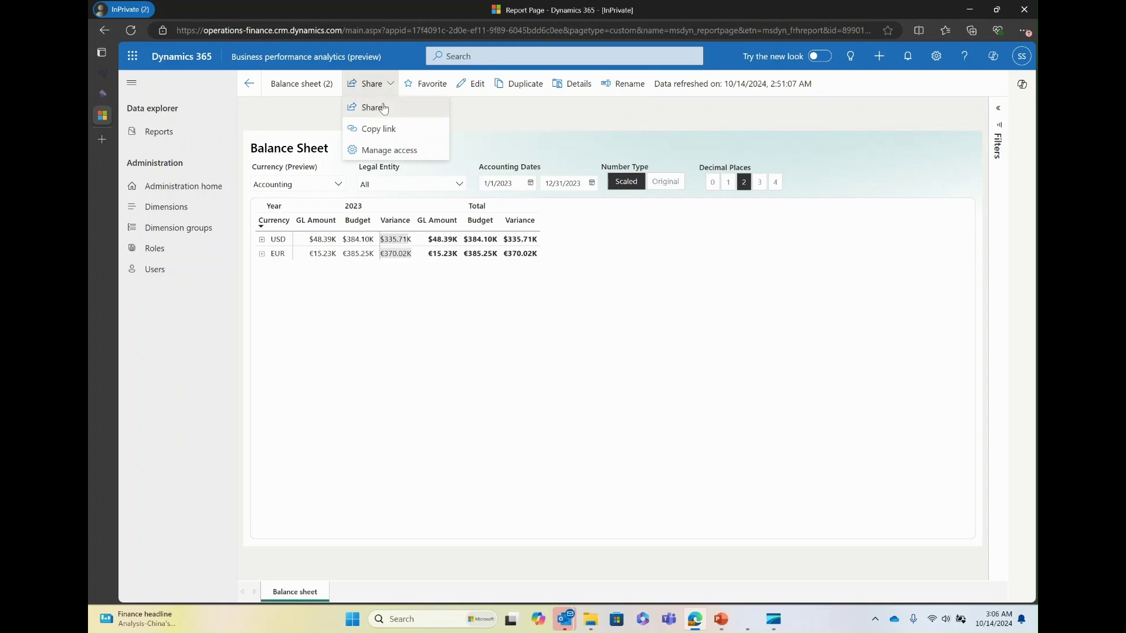
{"action": "left_click", "coordinate": [382, 104]}
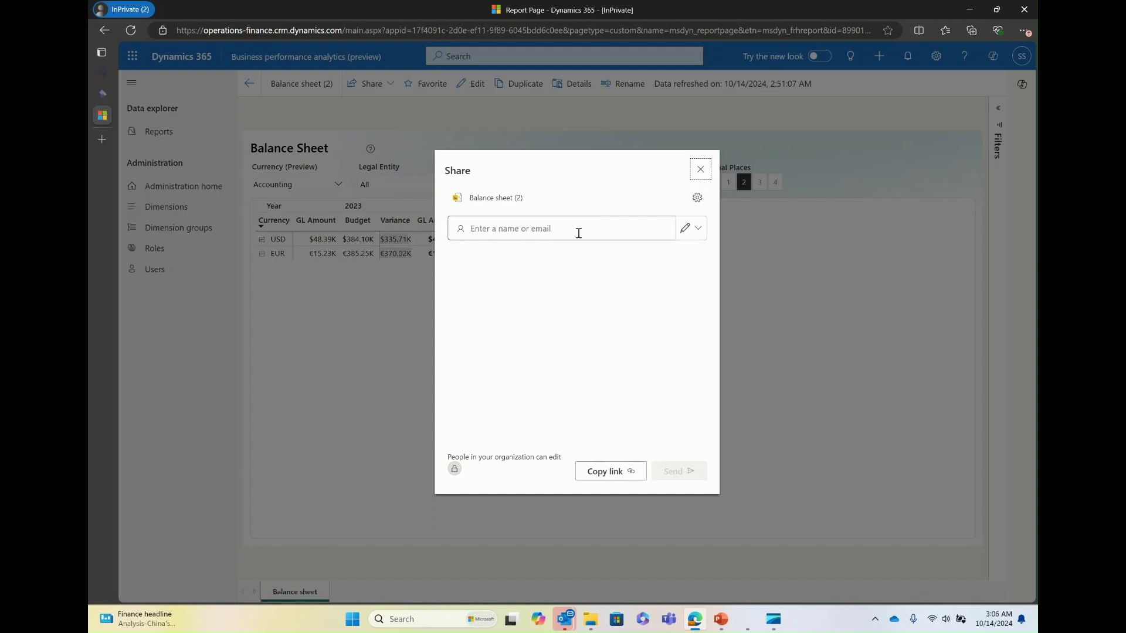
{"action": "left_click", "coordinate": [699, 230]}
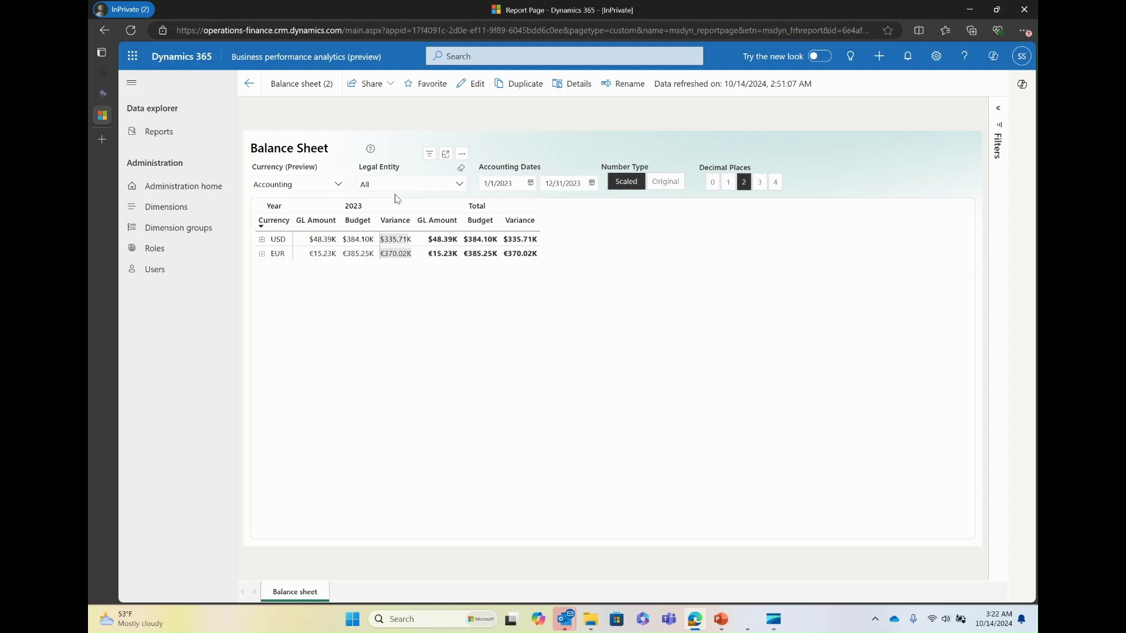
Filter the Legal Entity slicer to USMF only.
{"action": "left_click", "coordinate": [460, 185]}
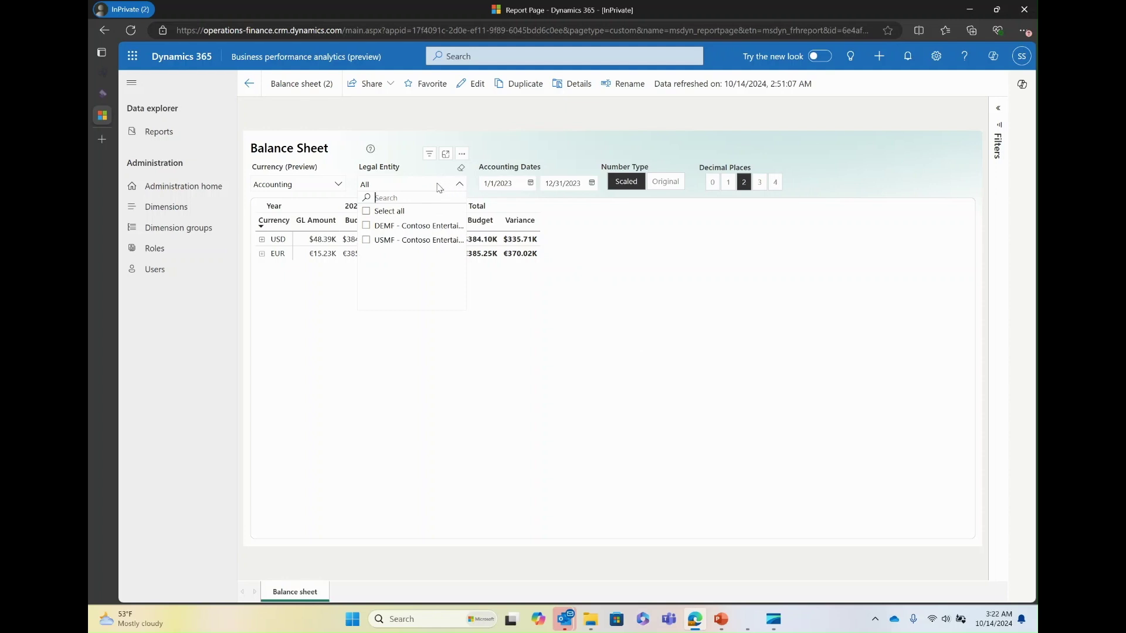
{"action": "left_click", "coordinate": [366, 241]}
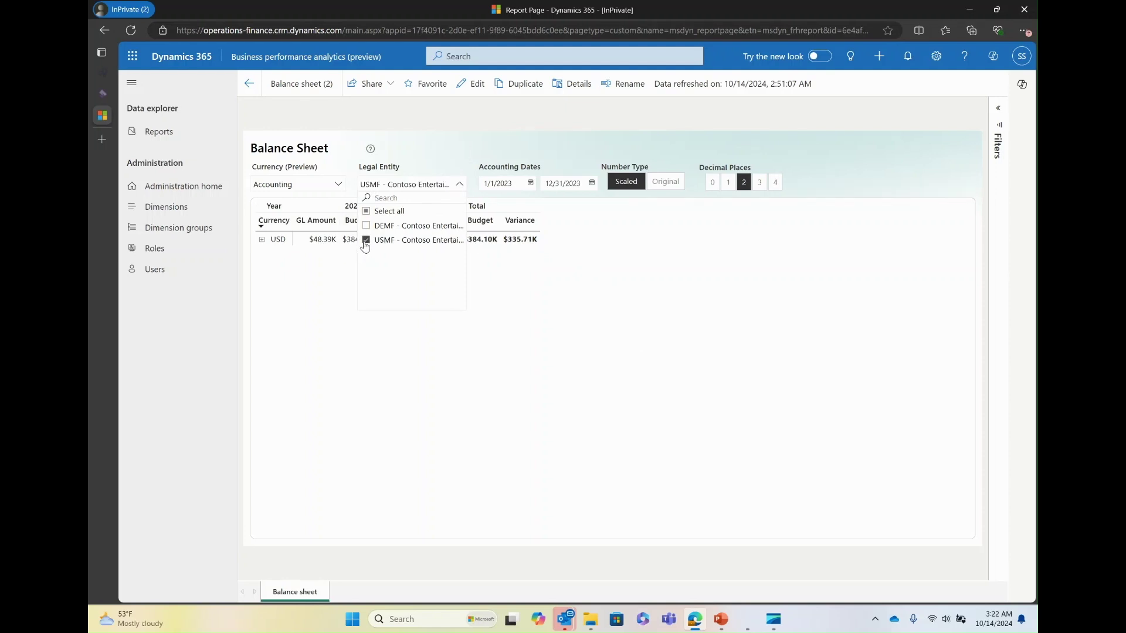
{"action": "left_click", "coordinate": [528, 170]}
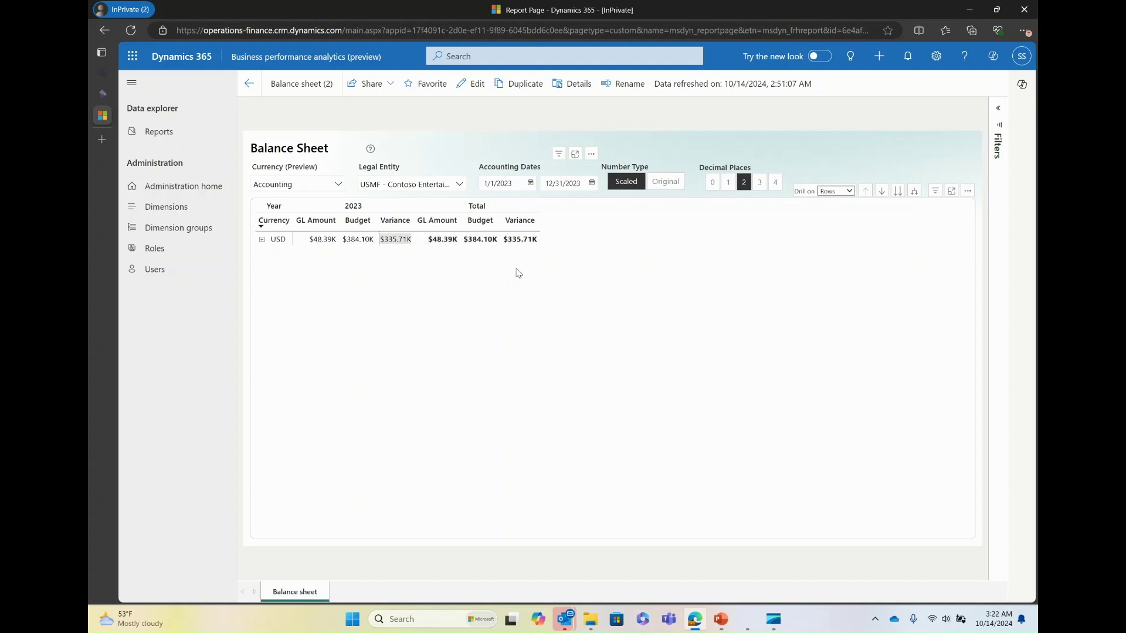
Keep drilling on rows and expand all rows down one level.
{"action": "left_click", "coordinate": [850, 194]}
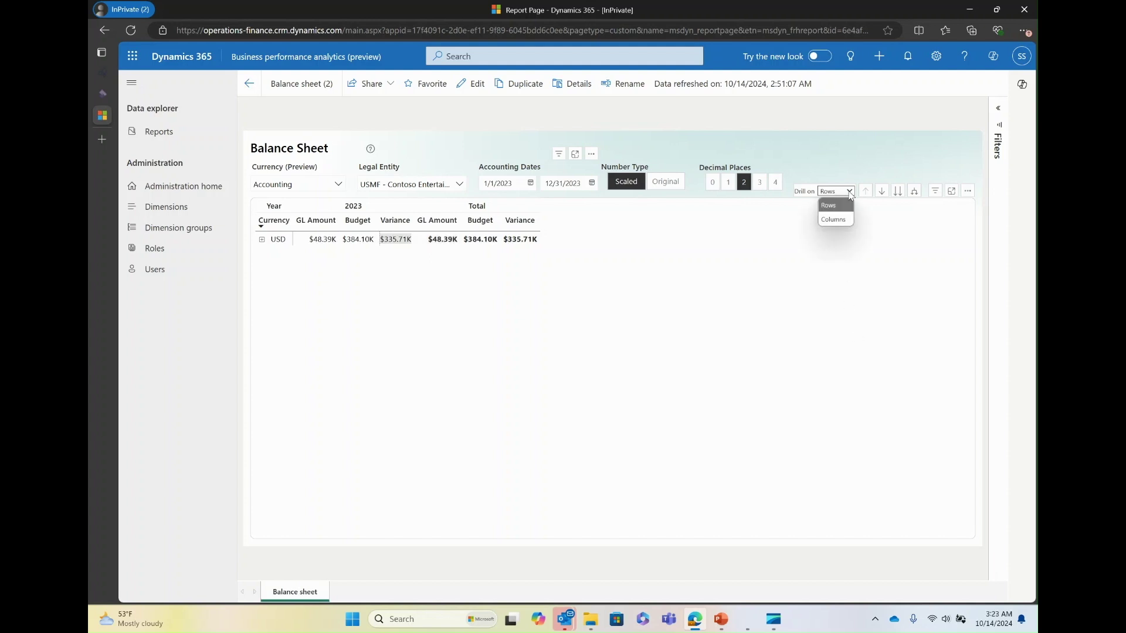
{"action": "left_click", "coordinate": [850, 194]}
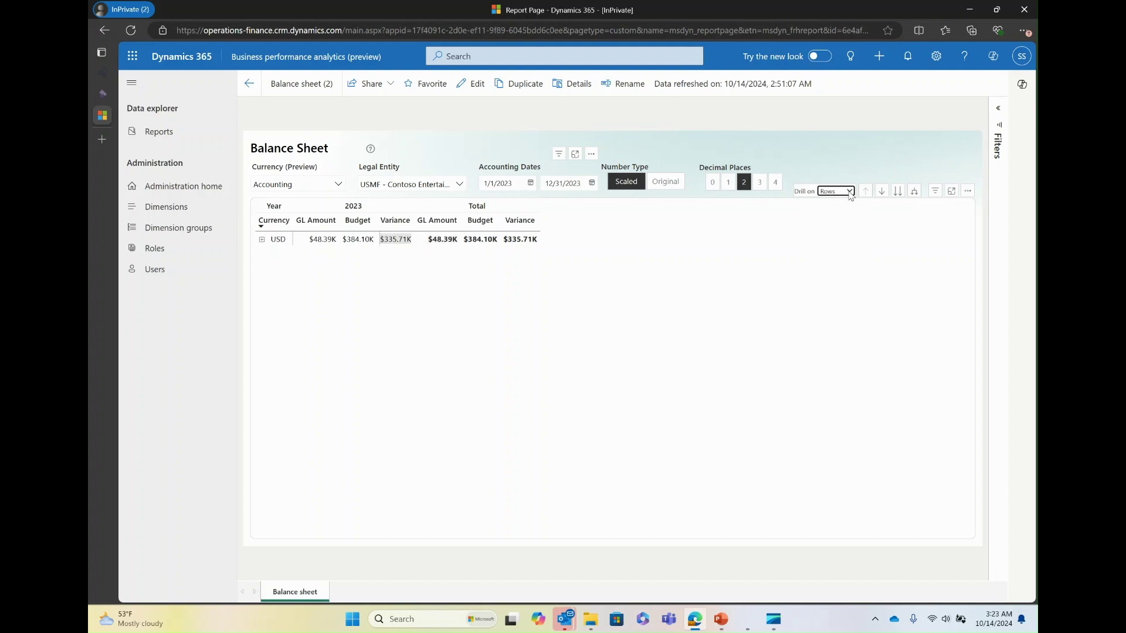
{"action": "left_click", "coordinate": [914, 194]}
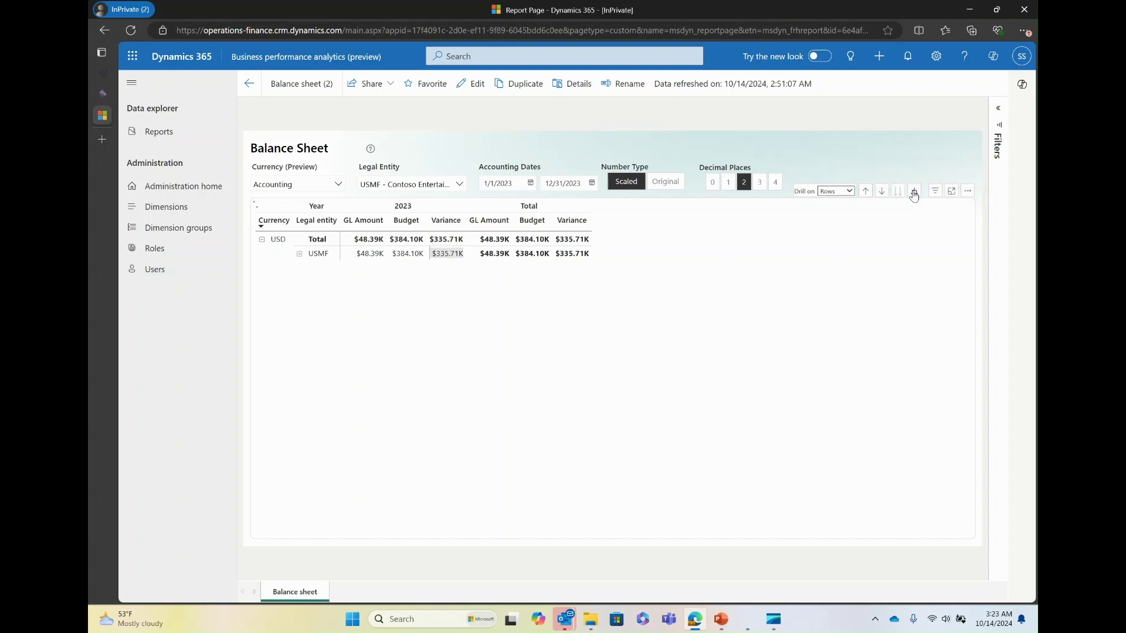
{"action": "left_click", "coordinate": [881, 193]}
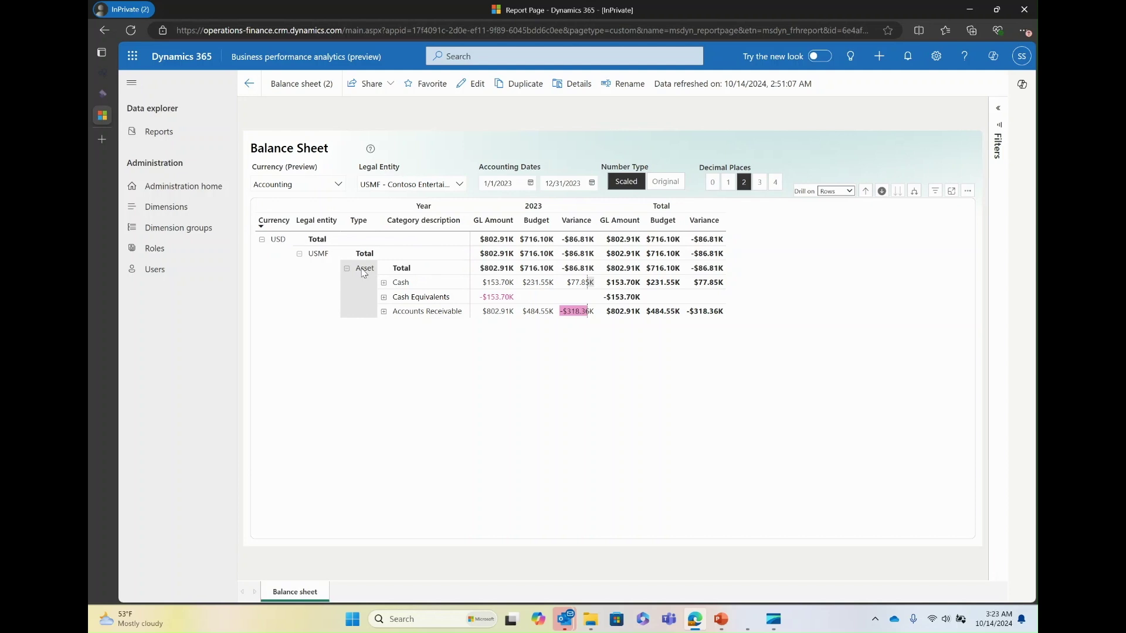
{"action": "right_click", "coordinate": [364, 272]}
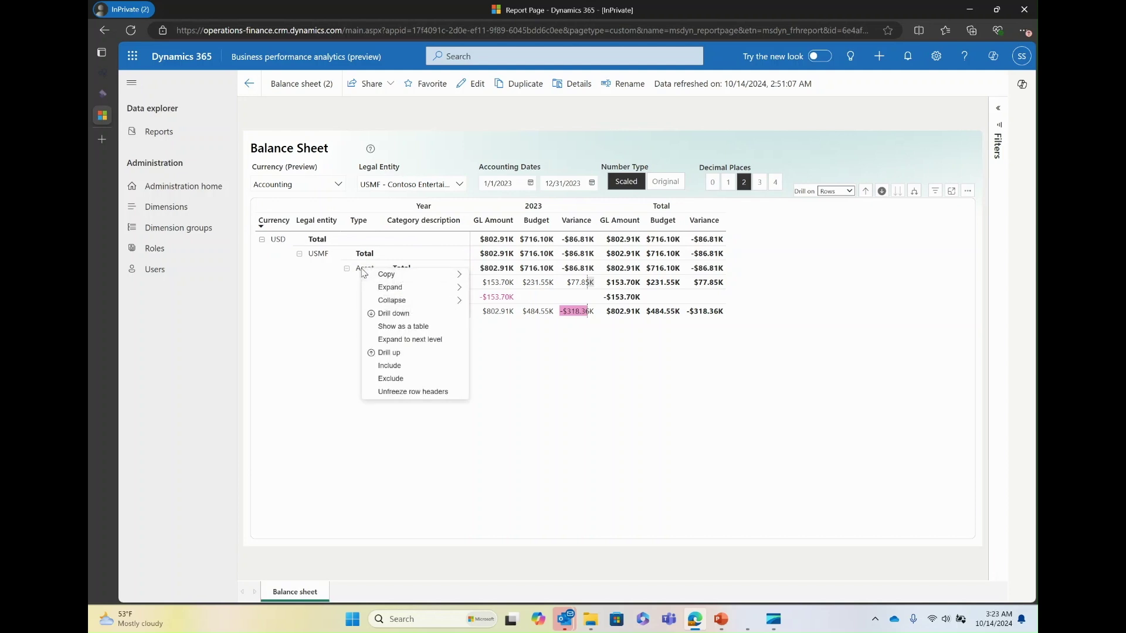
{"action": "left_click", "coordinate": [401, 315]}
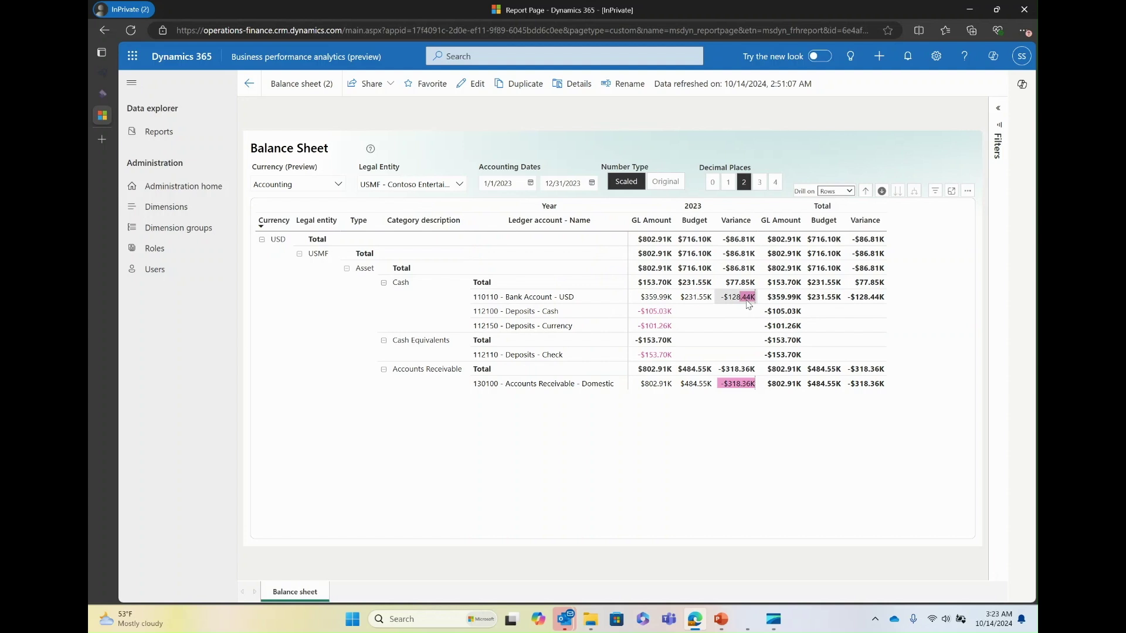
{"action": "left_click", "coordinate": [866, 191]}
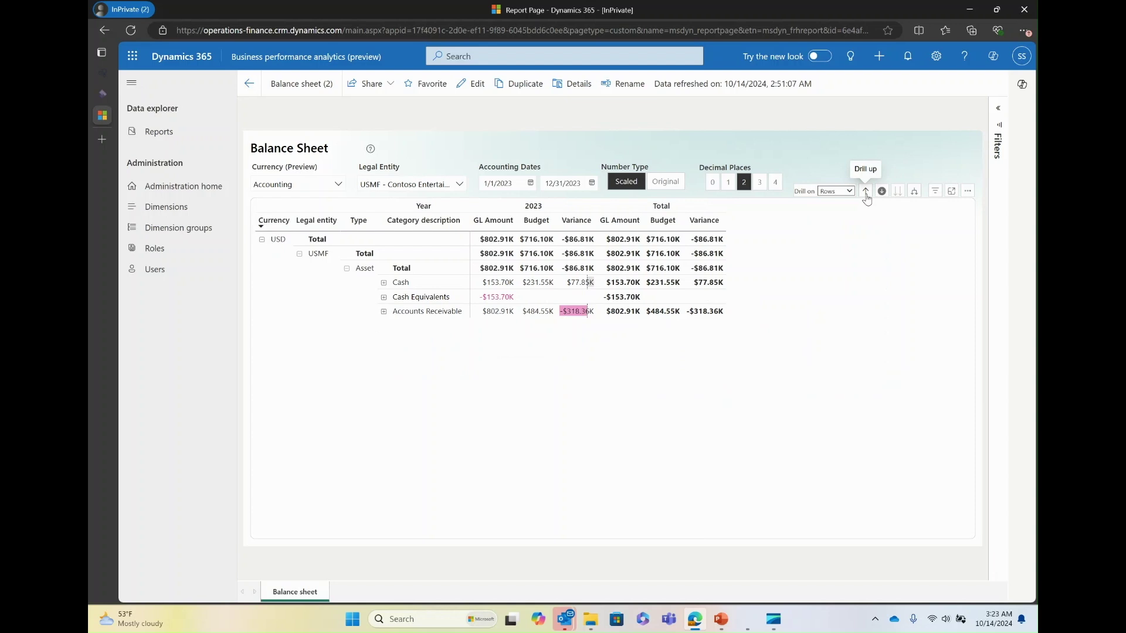
{"action": "left_click", "coordinate": [866, 192]}
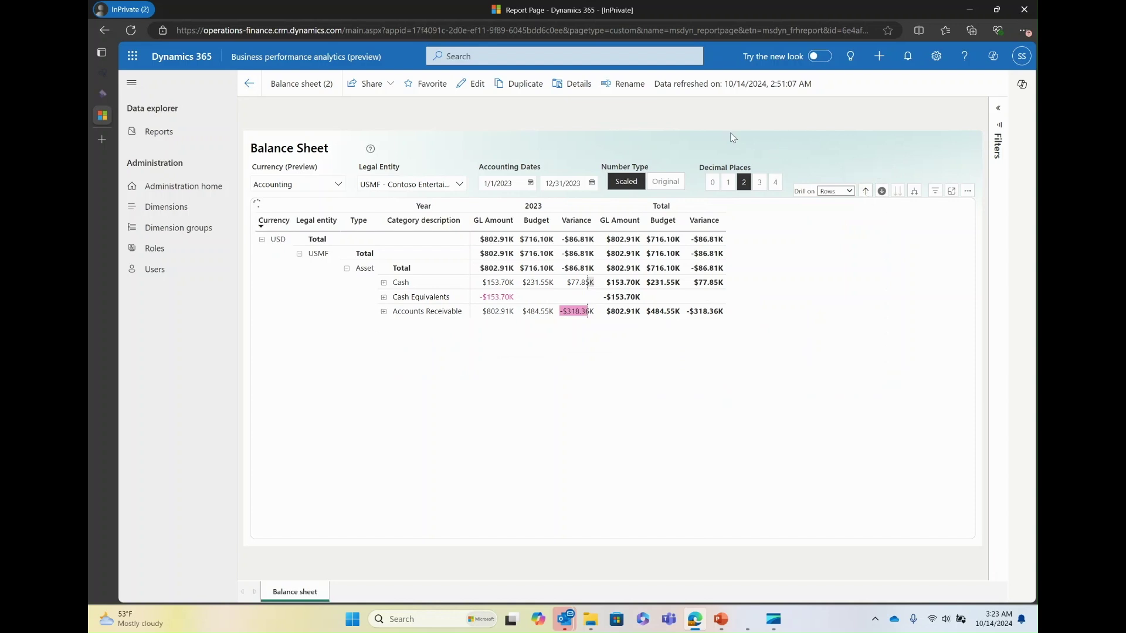
Open Balance sheet (2) for editing, view its details record, then return to All reports.
{"action": "left_click", "coordinate": [466, 91]}
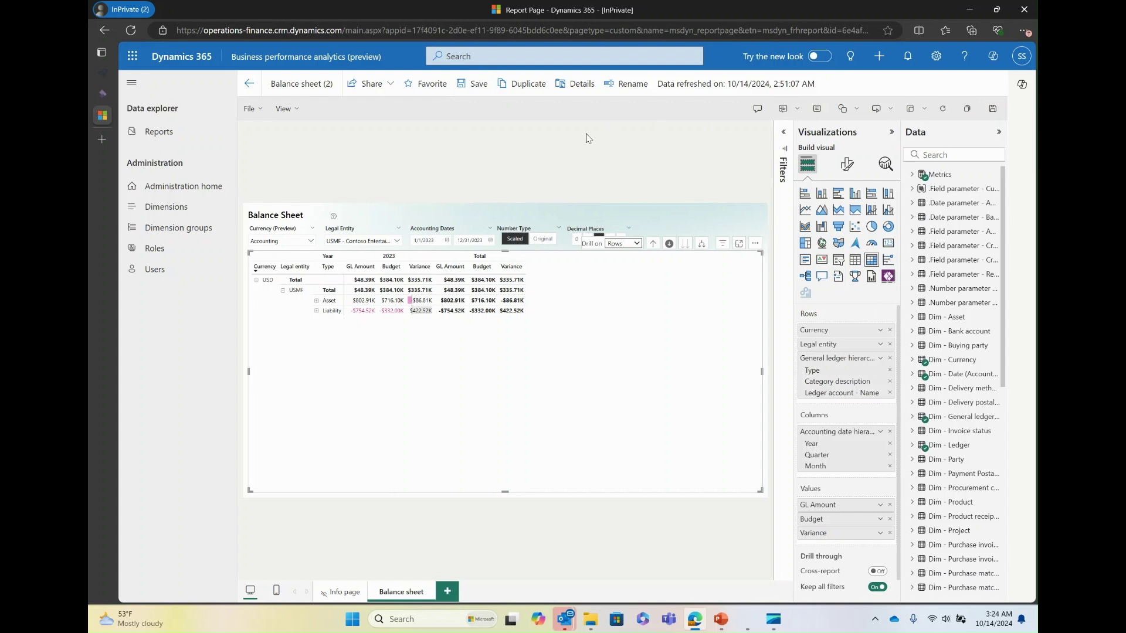
{"action": "left_click", "coordinate": [580, 85]}
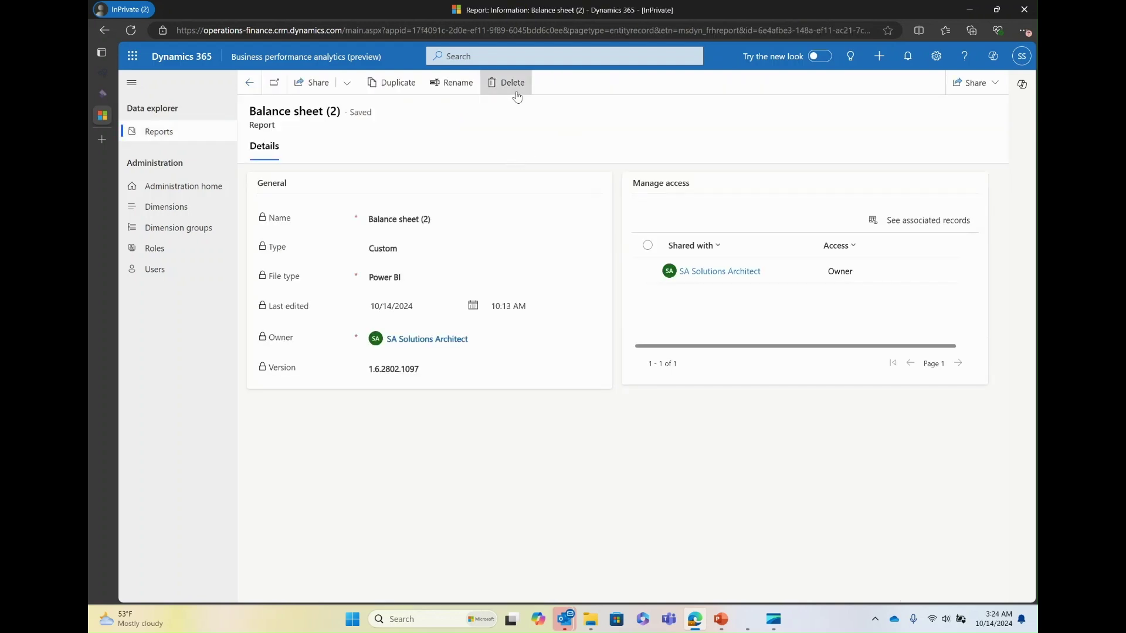
{"action": "left_click", "coordinate": [166, 139]}
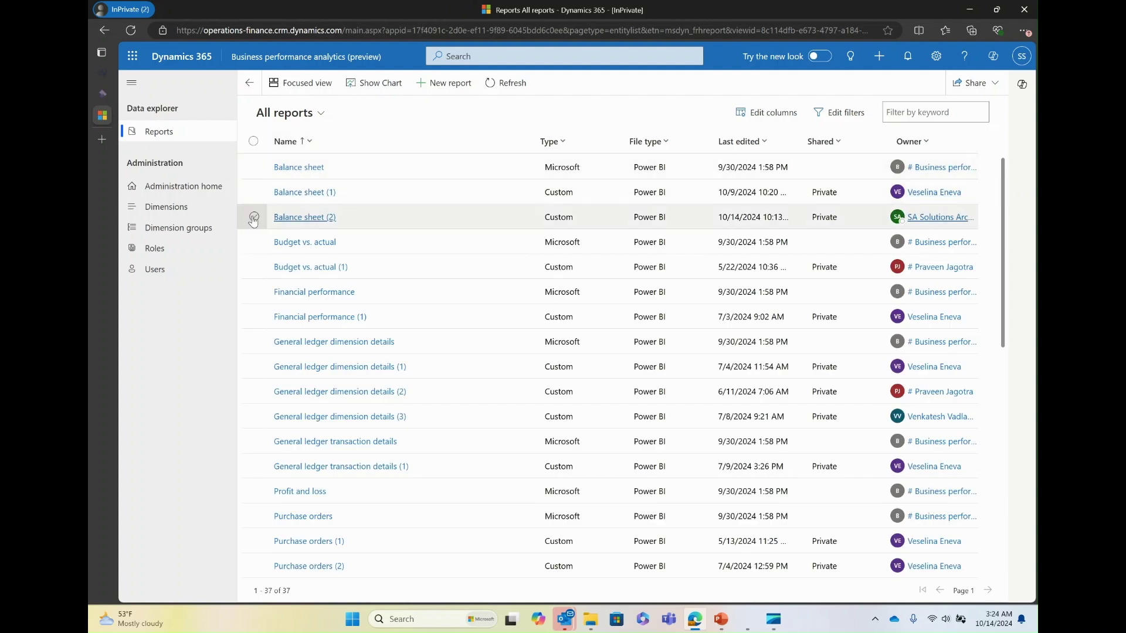
Select Balance sheet (2) in the list and delete it, confirming the deletion.
{"action": "left_click", "coordinate": [254, 218]}
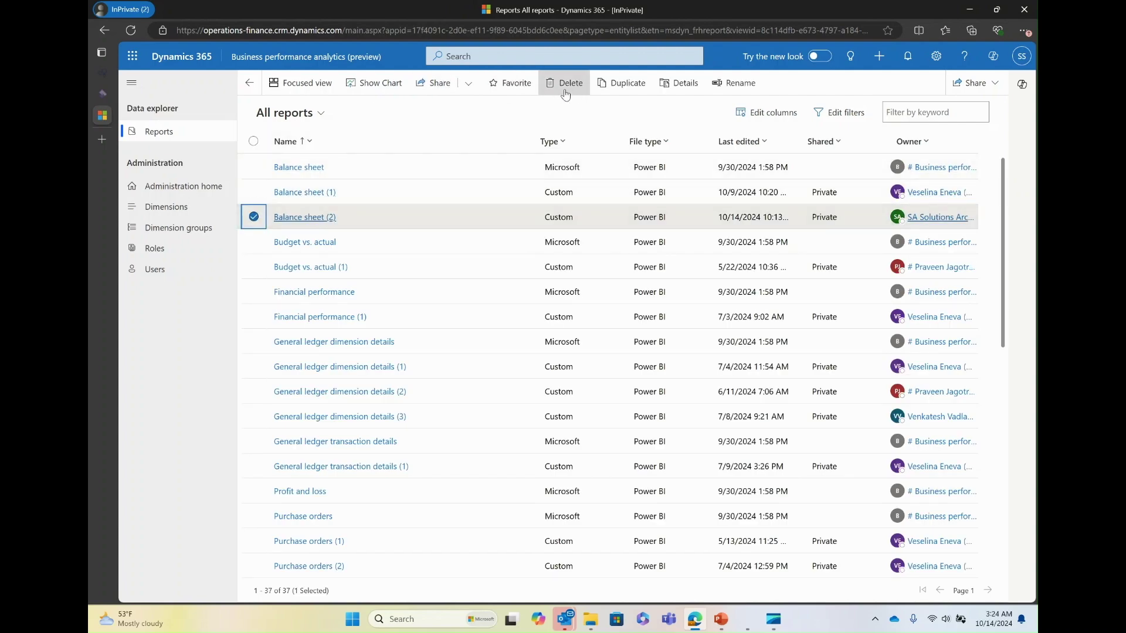
{"action": "left_click", "coordinate": [565, 94]}
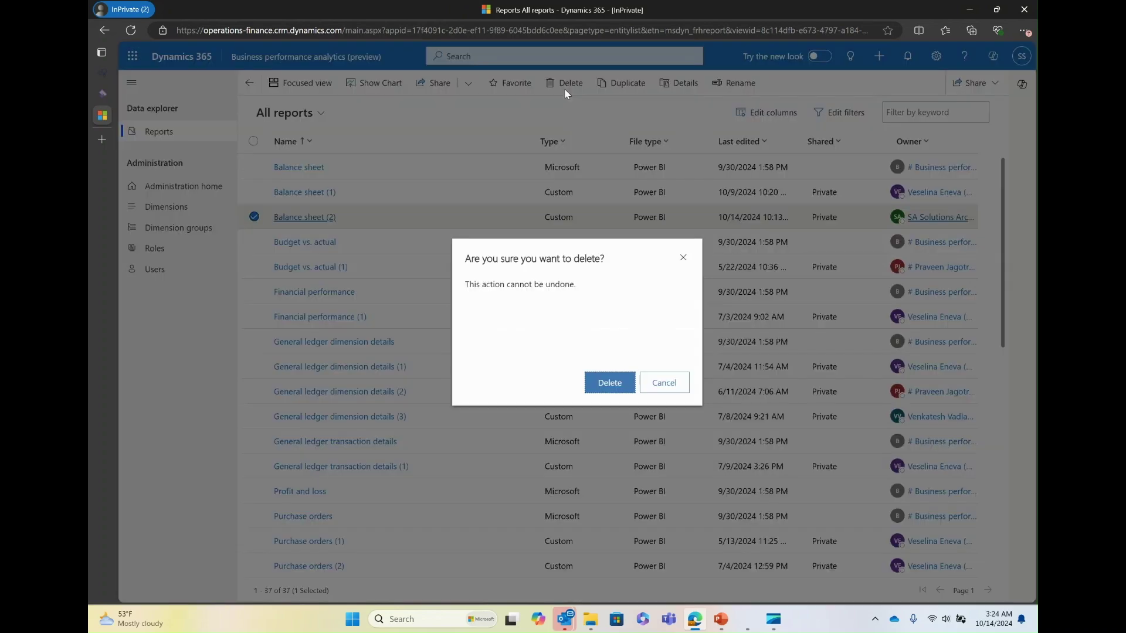
{"action": "left_click", "coordinate": [597, 386]}
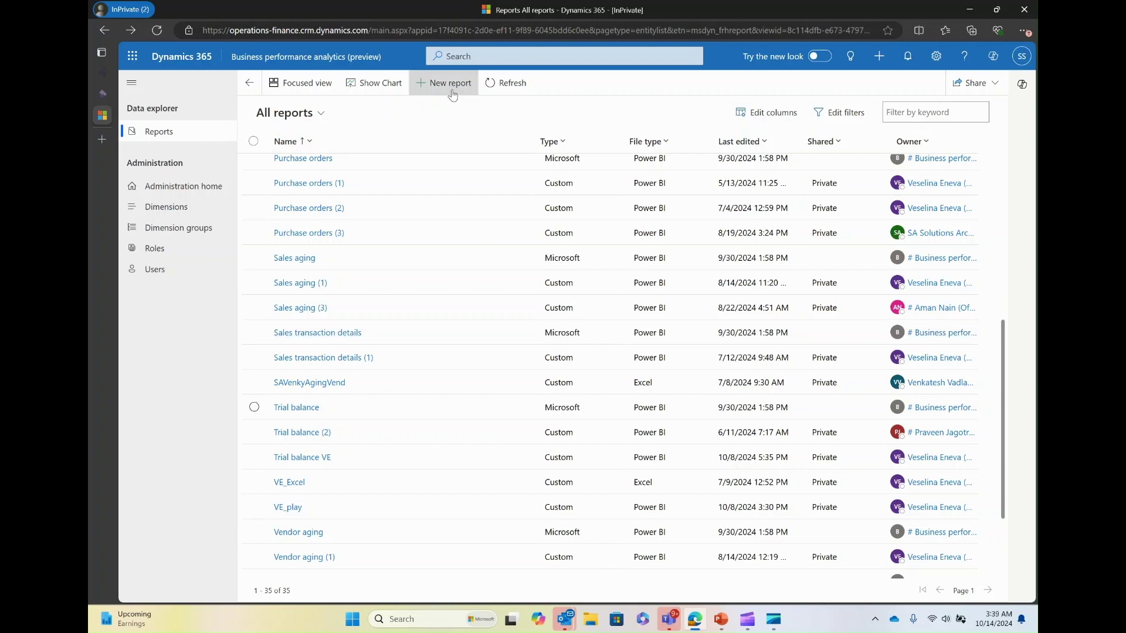
Create a new blank report named 'TEst'.
{"action": "left_click", "coordinate": [452, 90]}
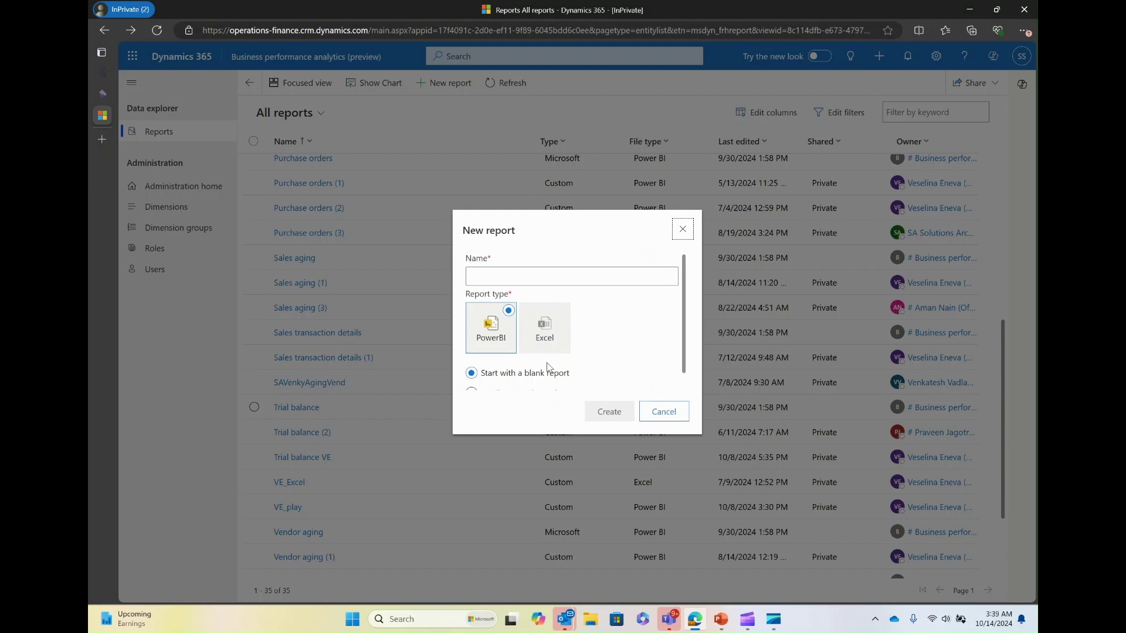
{"action": "left_click_drag", "start_coordinate": [684, 326], "coordinate": [684, 362]}
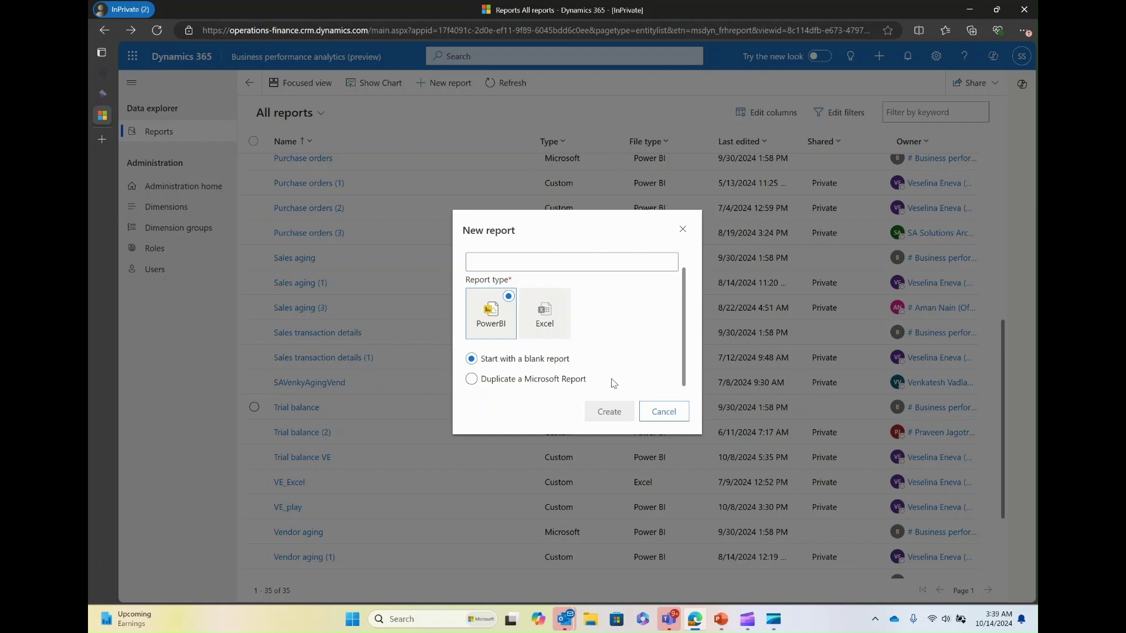
{"action": "left_click", "coordinate": [580, 264]}
{"action": "type", "text": "TEst"}
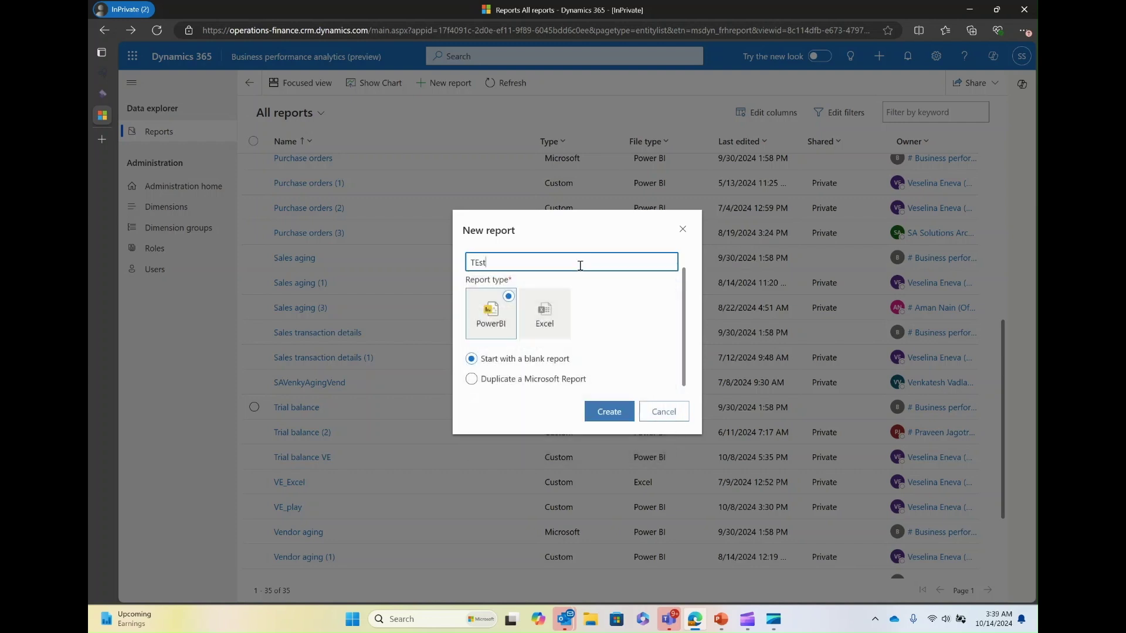
{"action": "left_click", "coordinate": [610, 414]}
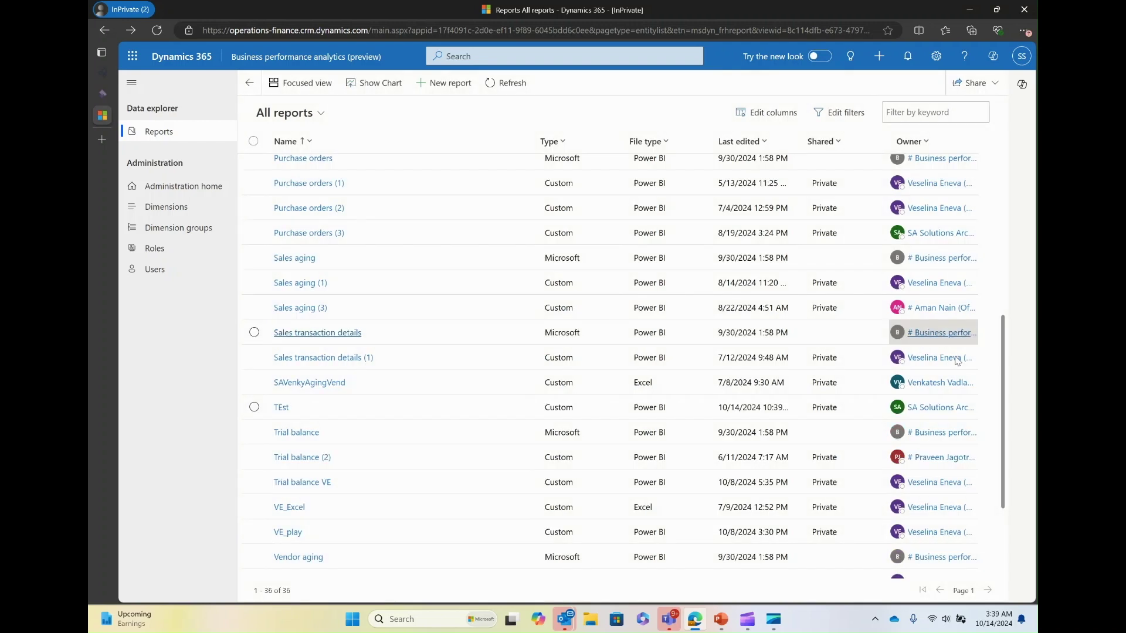
Open TEst in edit mode, then go back to the reports list without saving.
{"action": "left_click", "coordinate": [283, 408]}
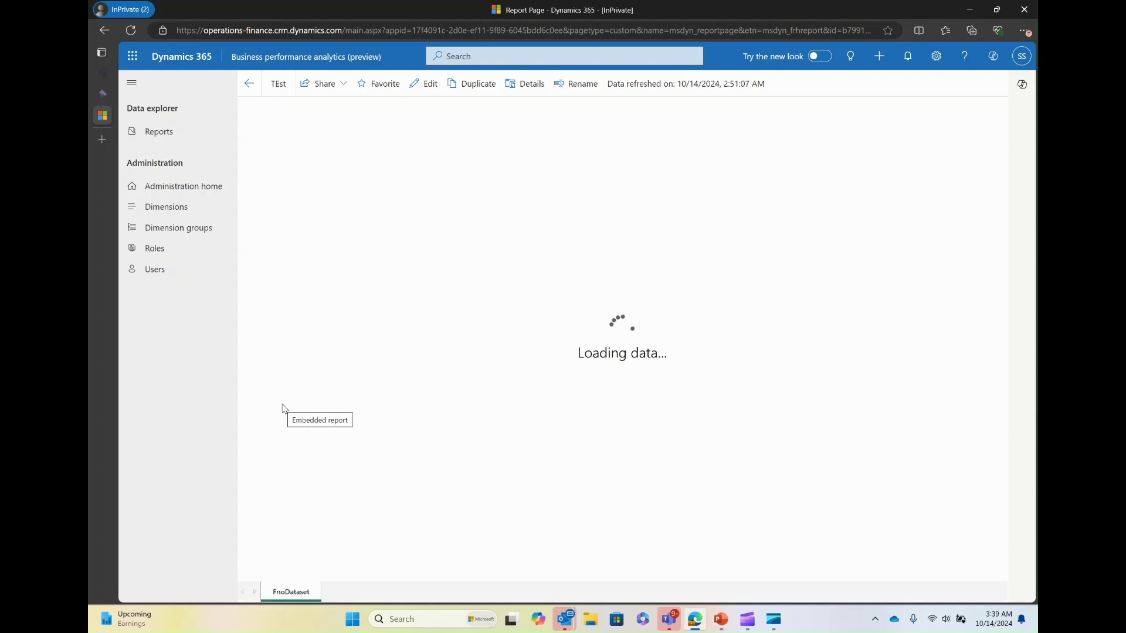
{"action": "left_click", "coordinate": [426, 89]}
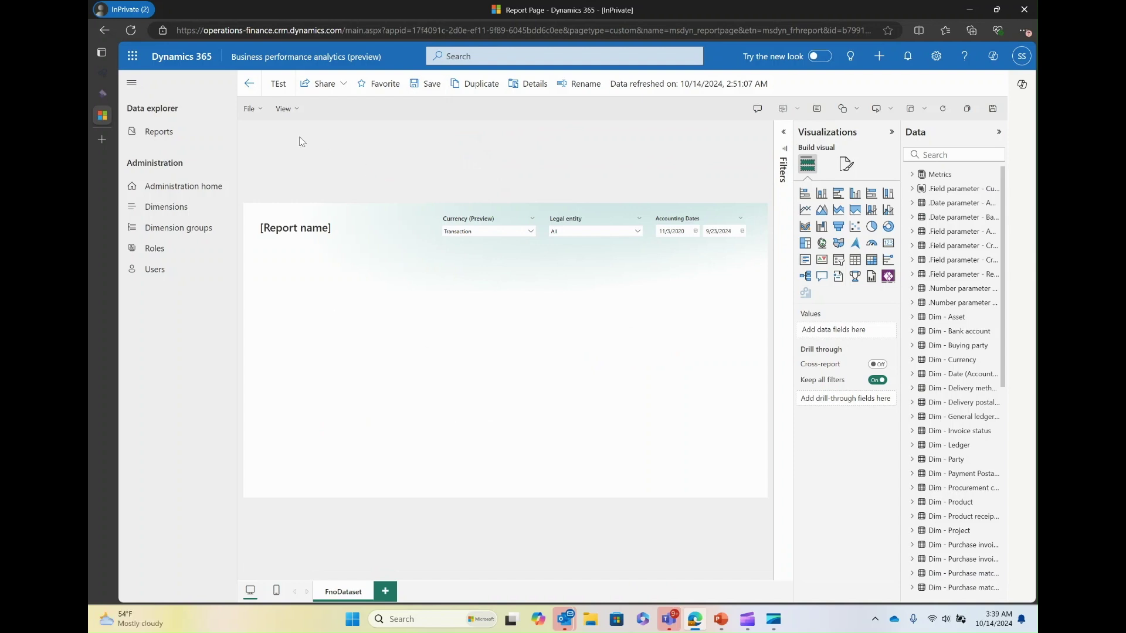
{"action": "left_click", "coordinate": [249, 84]}
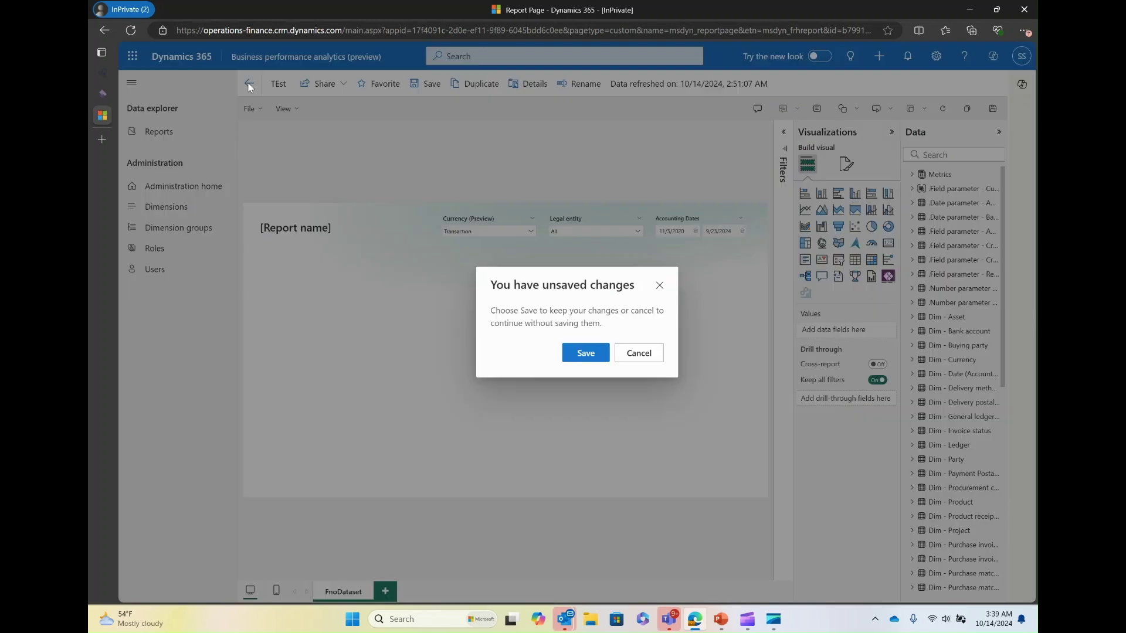
{"action": "left_click", "coordinate": [632, 356]}
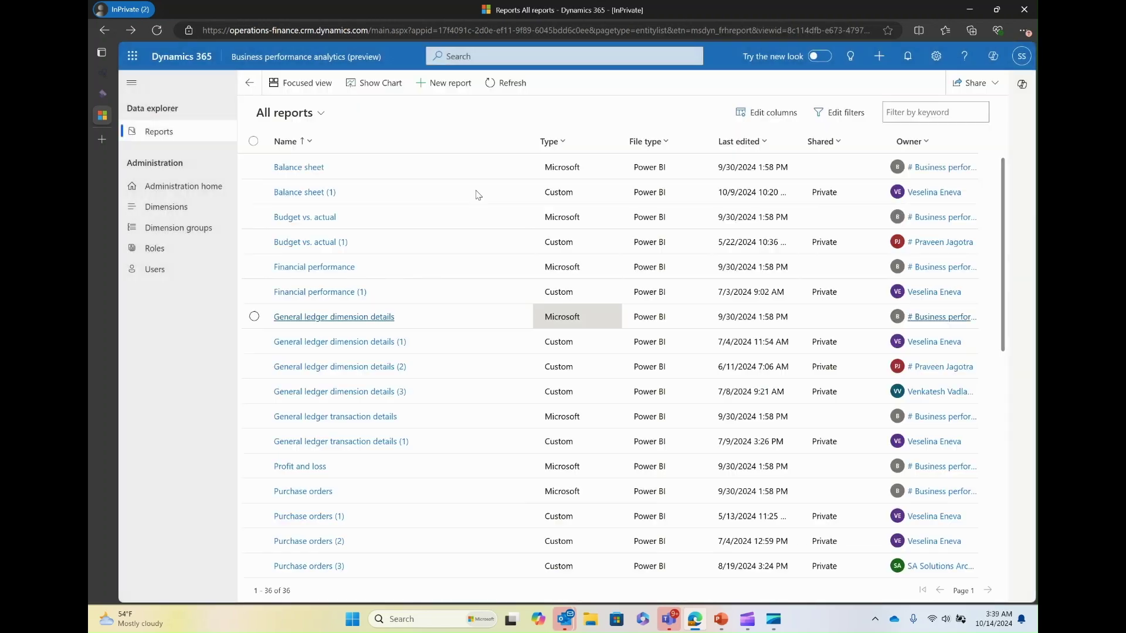
Create an Excel-type report named 'Transaction details'.
{"action": "left_click", "coordinate": [438, 87]}
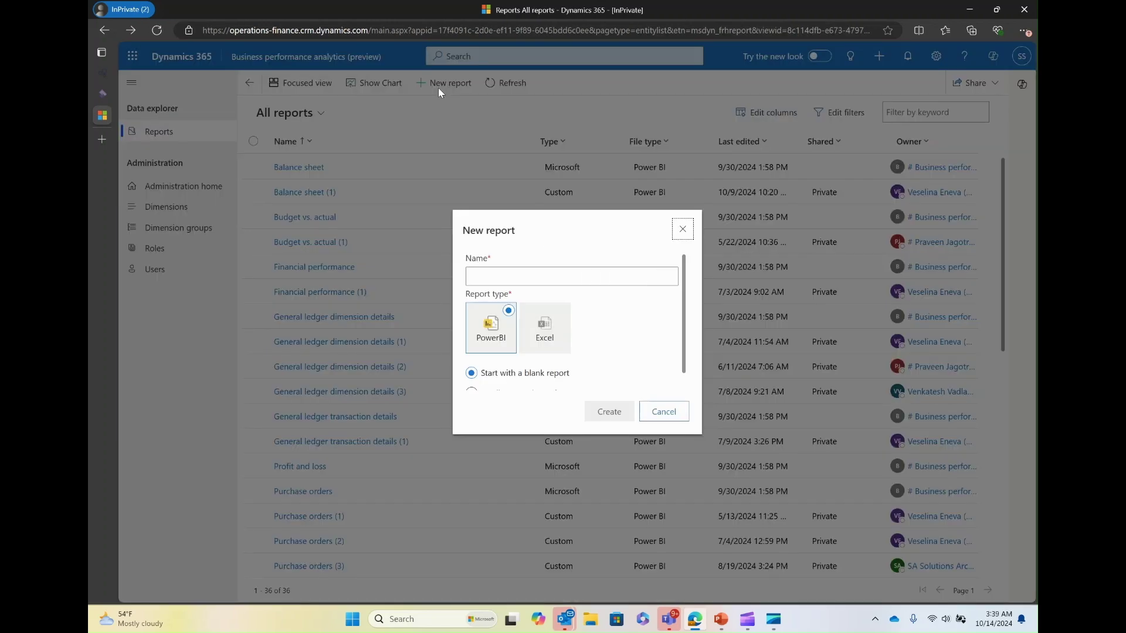
{"action": "left_click", "coordinate": [524, 280]}
{"action": "type", "text": "Transaction details"}
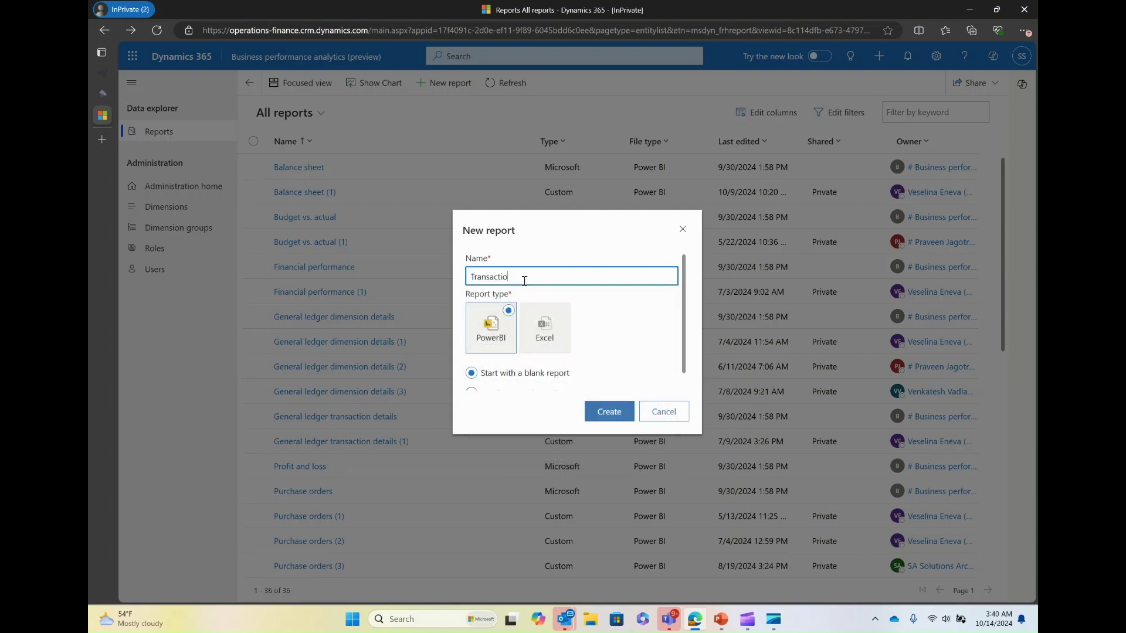
{"action": "left_click", "coordinate": [560, 323]}
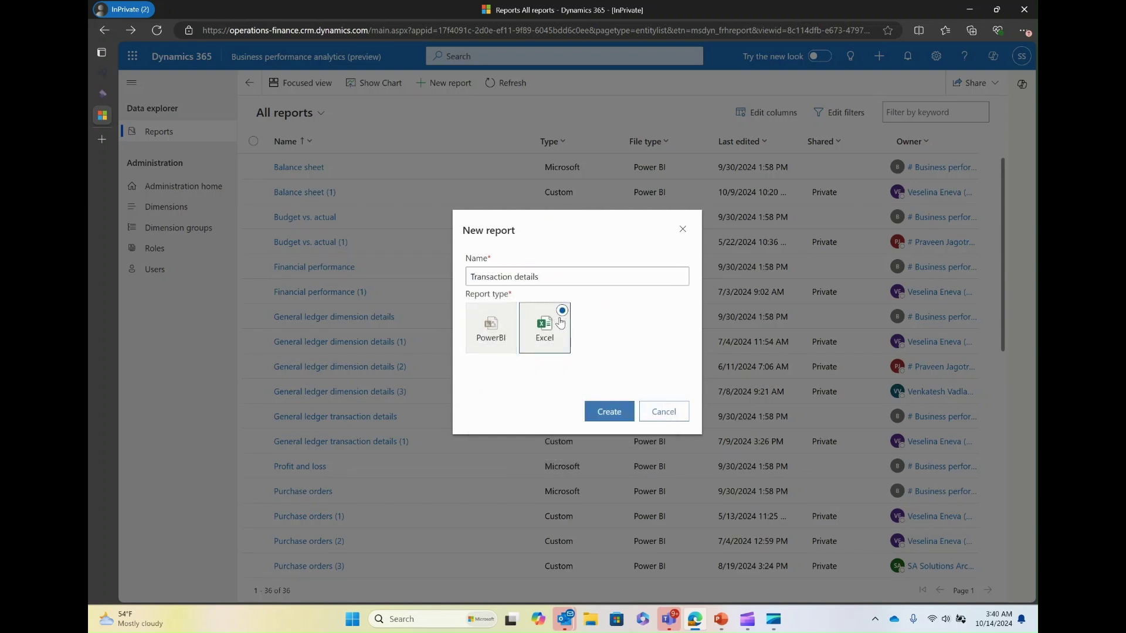
{"action": "left_click", "coordinate": [612, 414]}
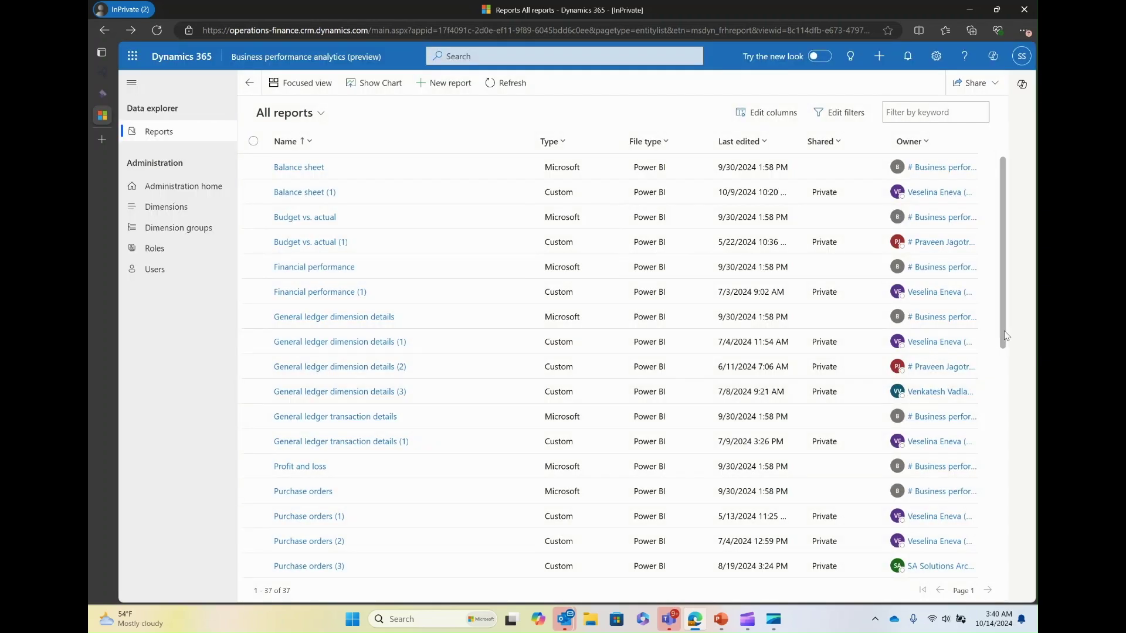
{"action": "left_click_drag", "start_coordinate": [1004, 331], "coordinate": [1013, 449]}
Open the downloaded Transaction details file and install the BusinessPerformanceExcelAddin customization.
{"action": "scroll", "coordinate": [1013, 449], "scroll_direction": "down", "scroll_amount": 2}
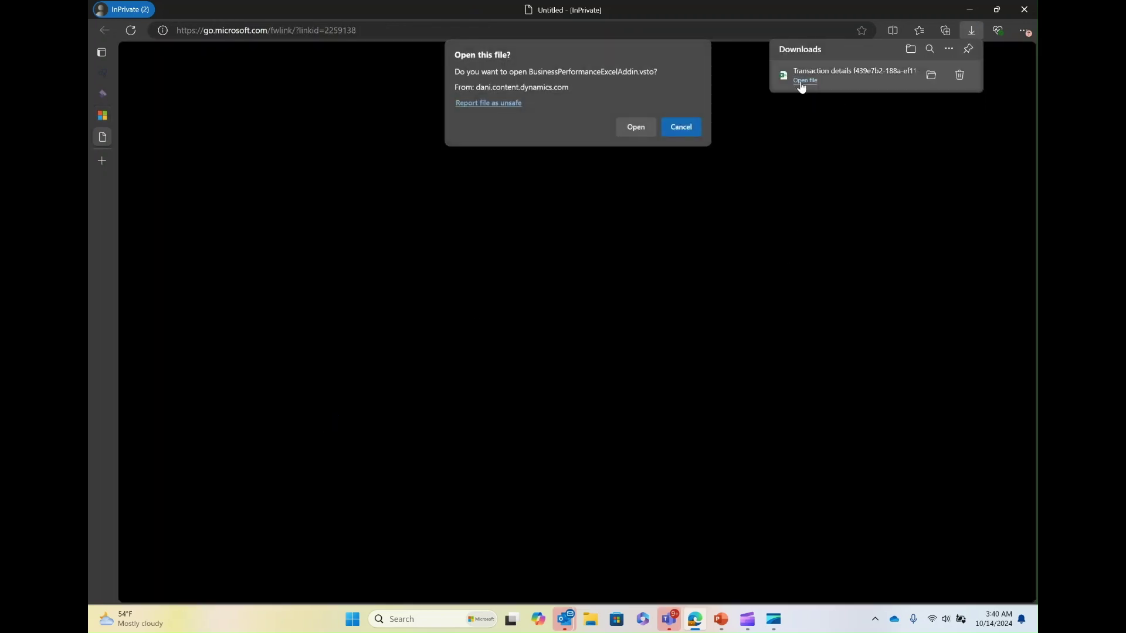
{"action": "left_click", "coordinate": [801, 85]}
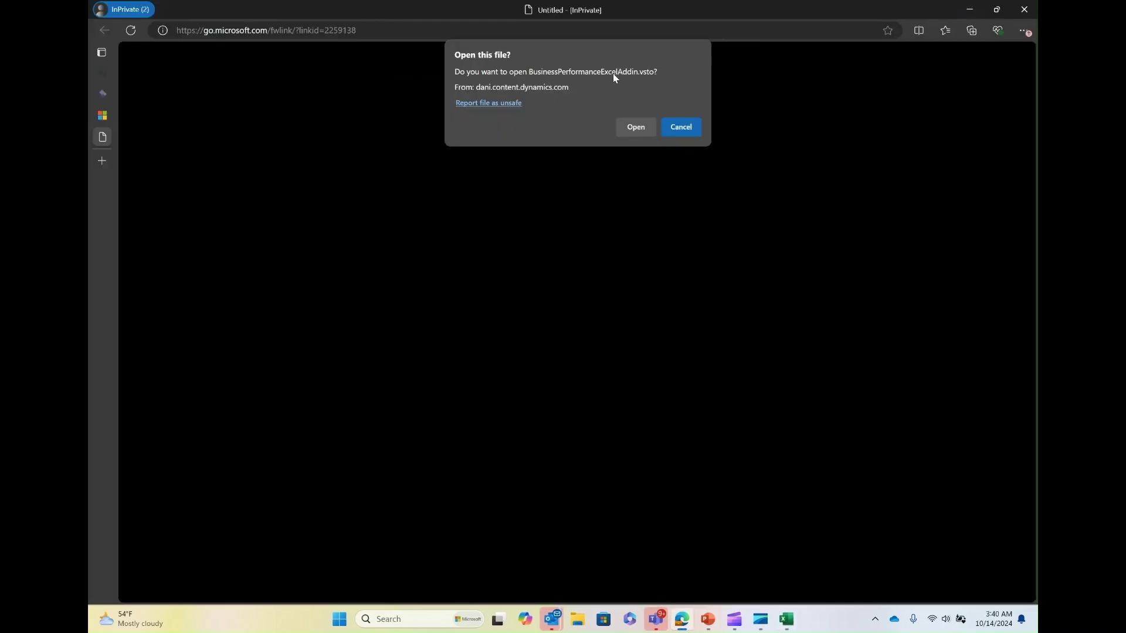
{"action": "left_click", "coordinate": [636, 129]}
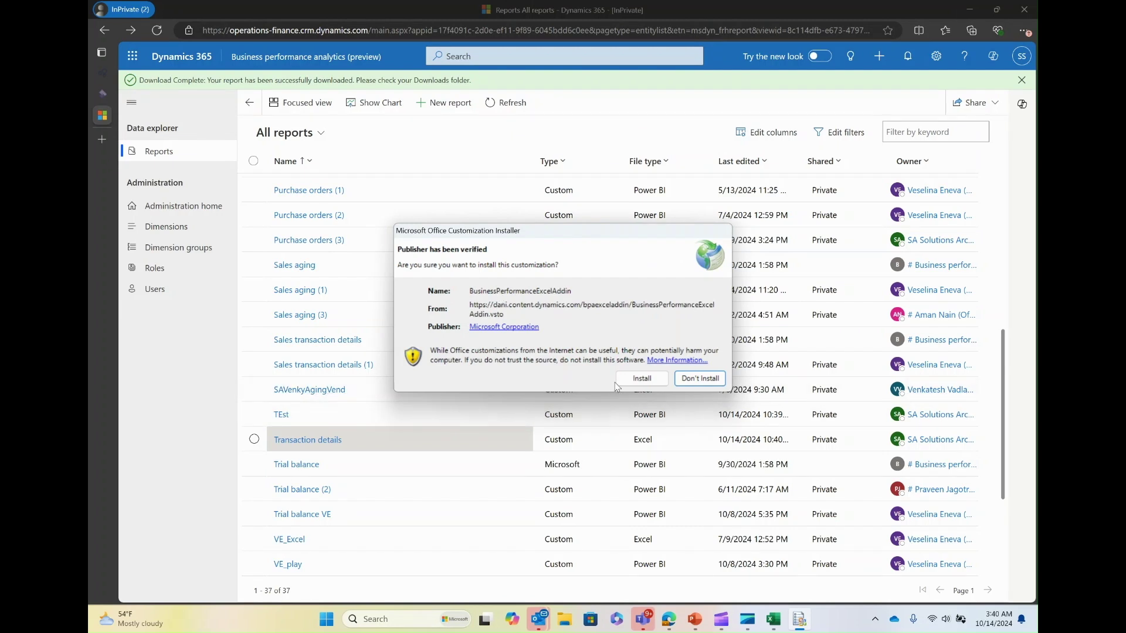
{"action": "left_click", "coordinate": [641, 378]}
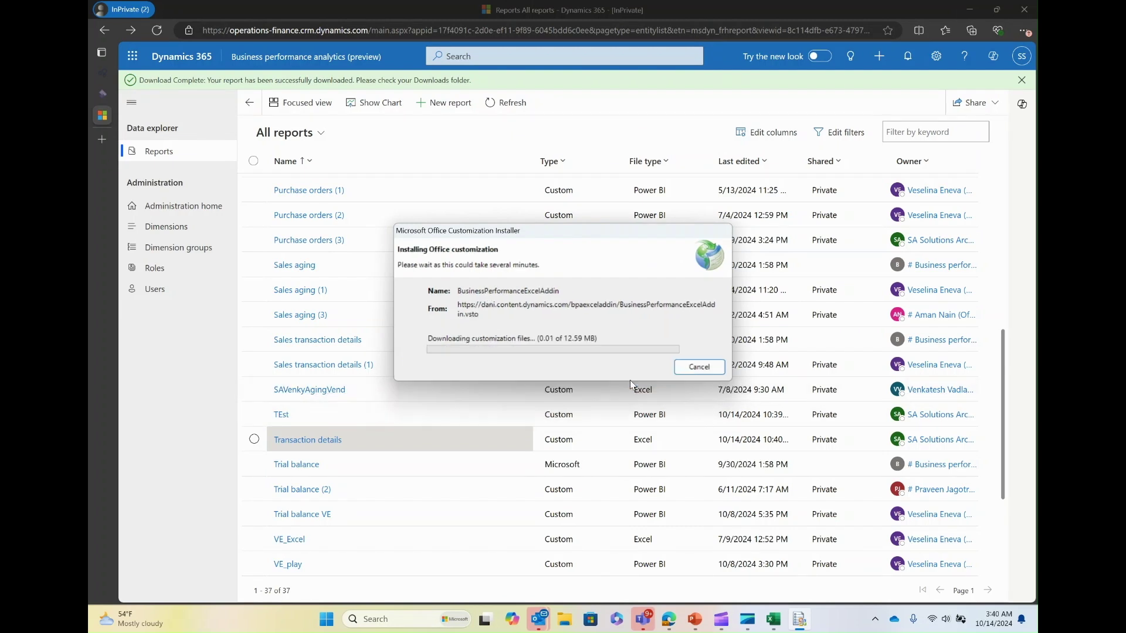
{"action": "left_click", "coordinate": [704, 342]}
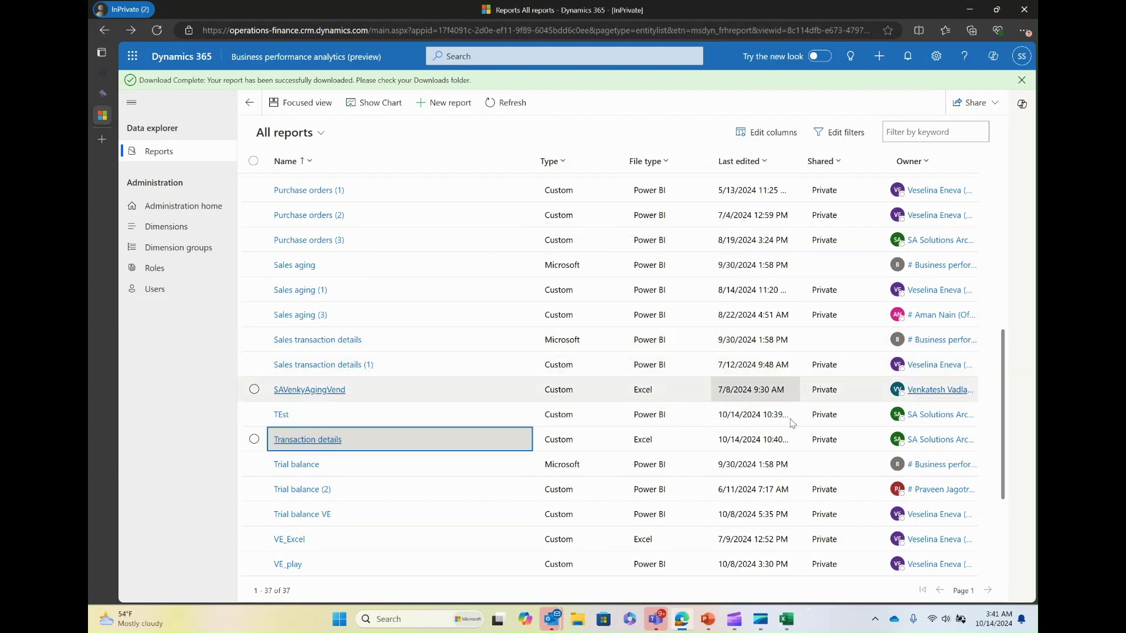
Acknowledge the loaded Transaction details report in Excel and show the Business Performance Analytics (preview) tab.
{"action": "left_click", "coordinate": [799, 627]}
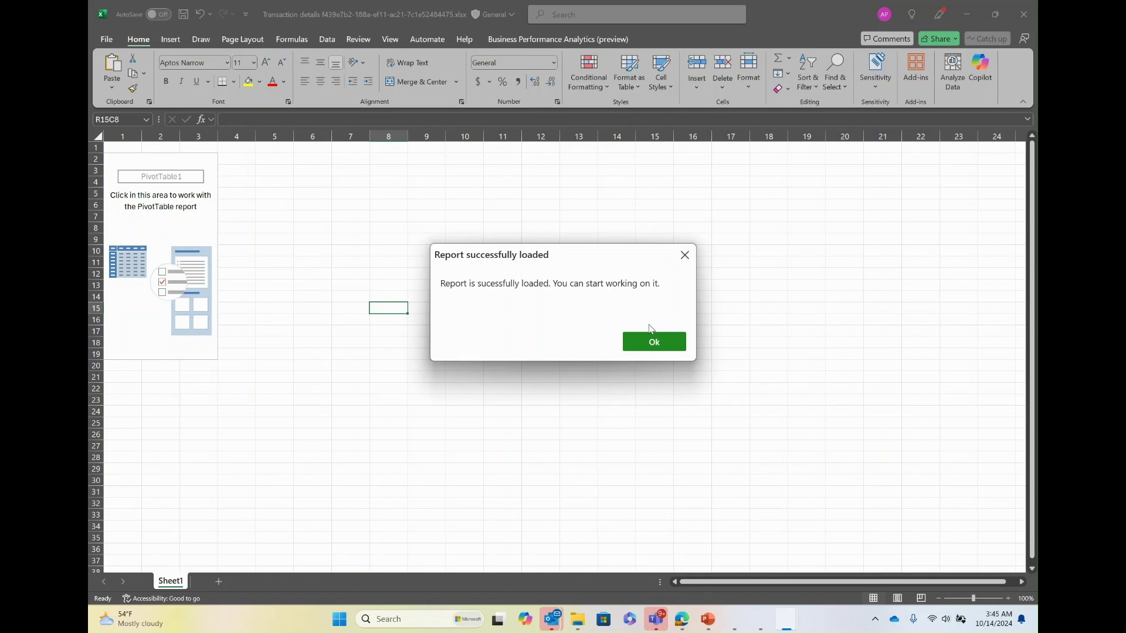
{"action": "left_click", "coordinate": [654, 343]}
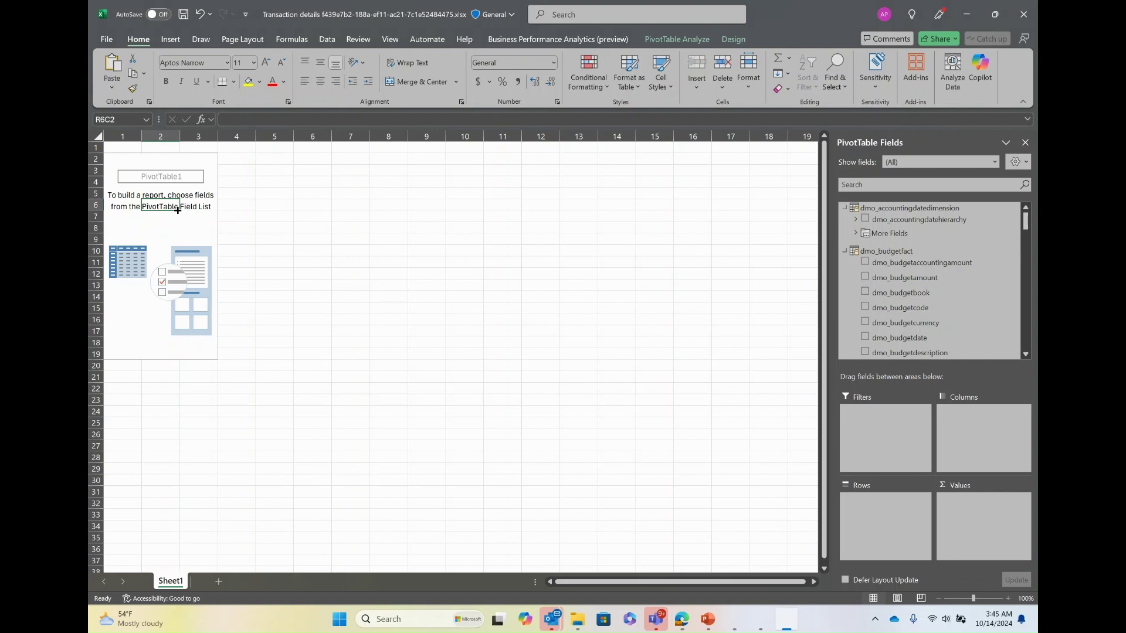
{"action": "left_click", "coordinate": [503, 40]}
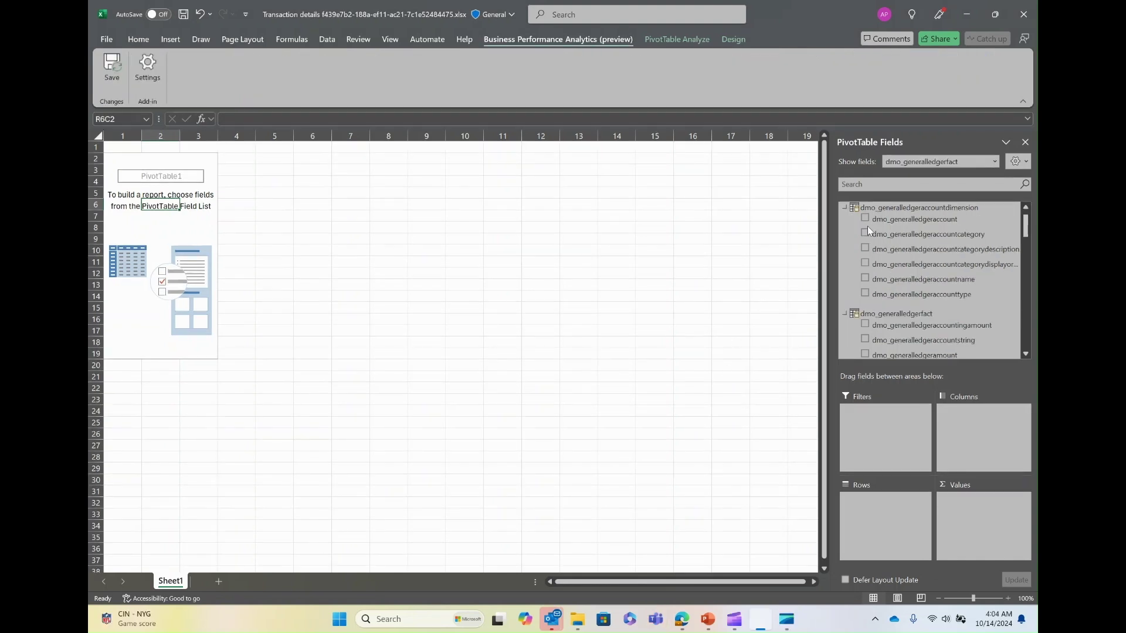